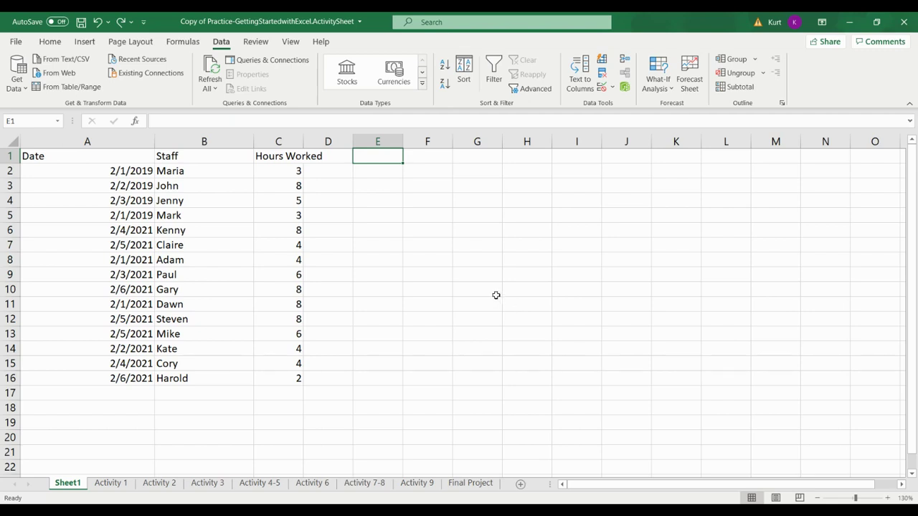
{"action": "left_click", "coordinate": [62, 153]}
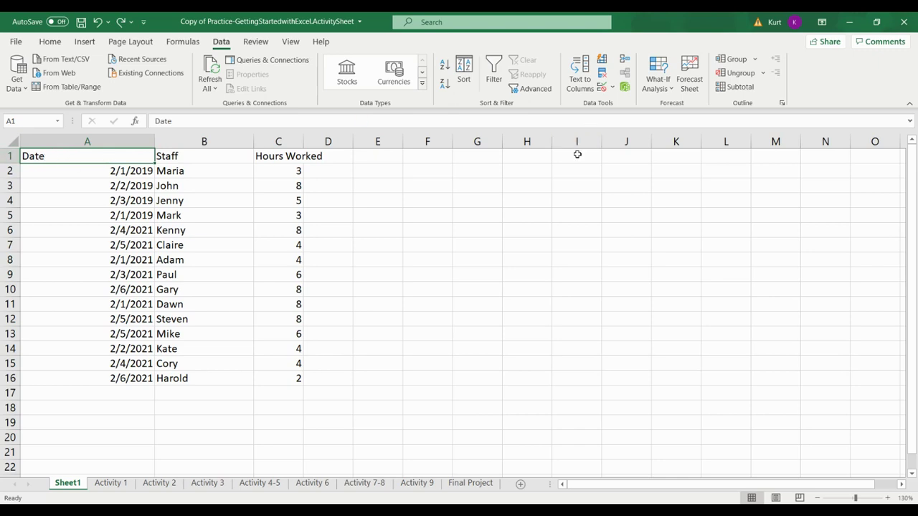
{"action": "left_click", "coordinate": [294, 43]}
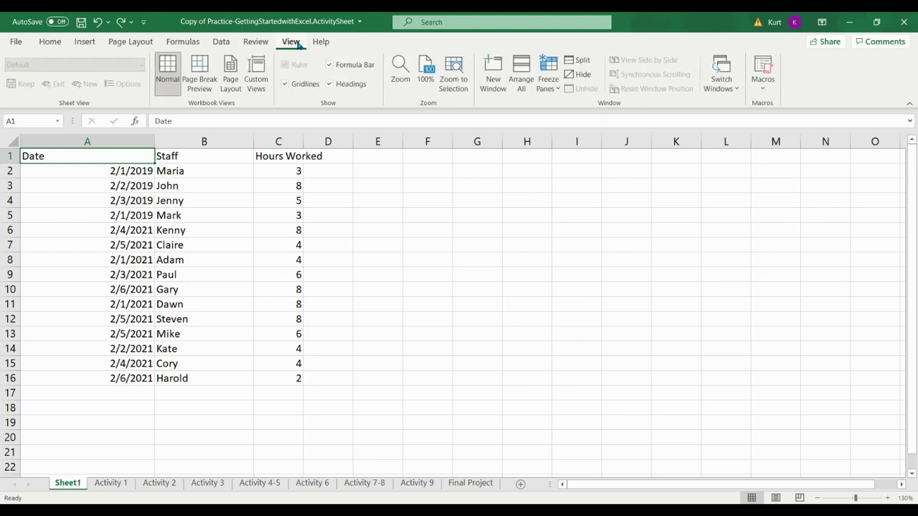
{"action": "left_click", "coordinate": [547, 90]}
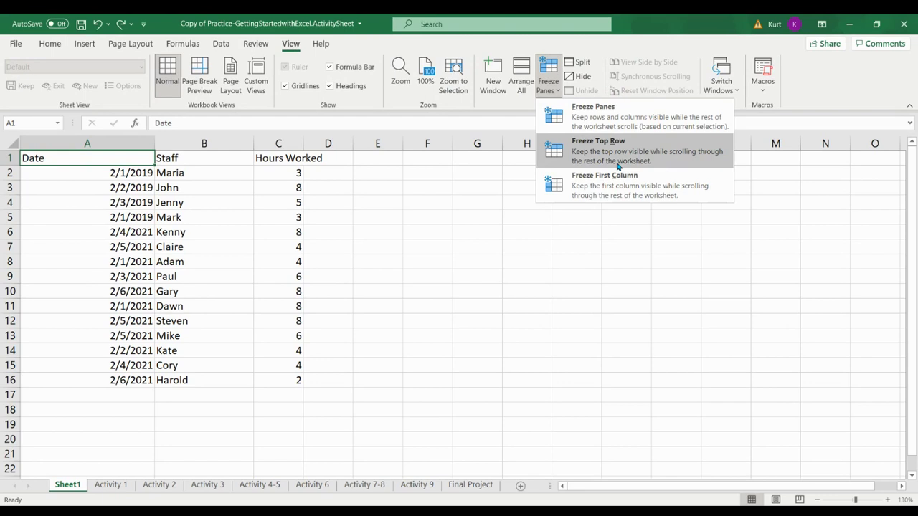
{"action": "left_click", "coordinate": [471, 162]}
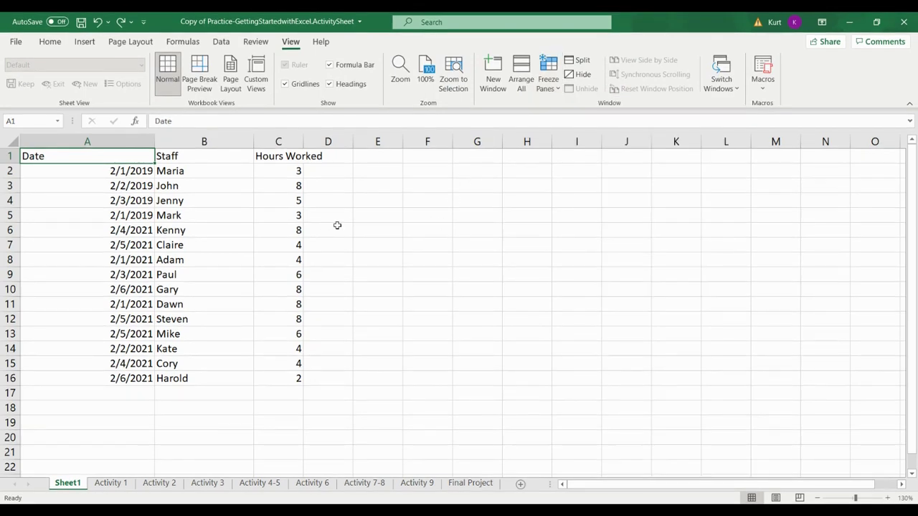
Check whether the header row stays in view far down the unfrozen sheet, and return to the first row
{"action": "scroll", "coordinate": [365, 266], "scroll_direction": "down", "scroll_amount": 3}
{"action": "scroll", "coordinate": [364, 267], "scroll_direction": "down", "scroll_amount": 18}
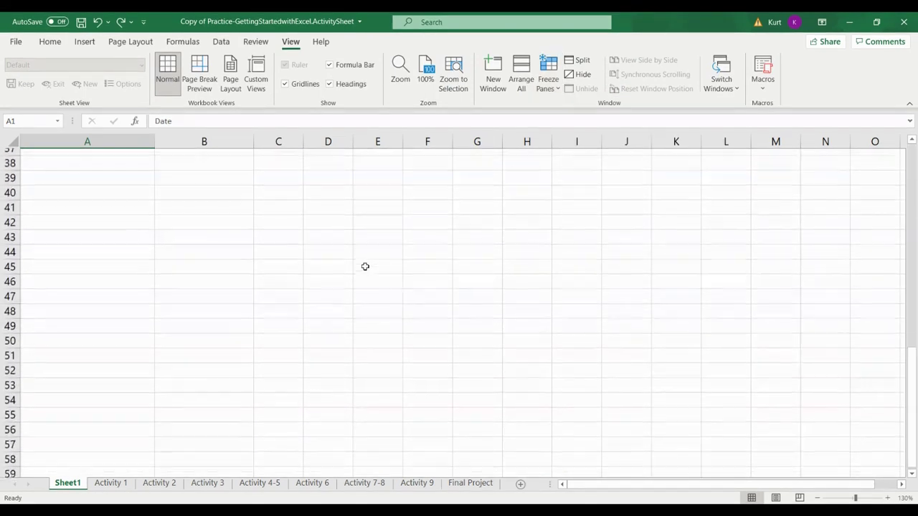
{"action": "scroll", "coordinate": [365, 267], "scroll_direction": "down", "scroll_amount": 12}
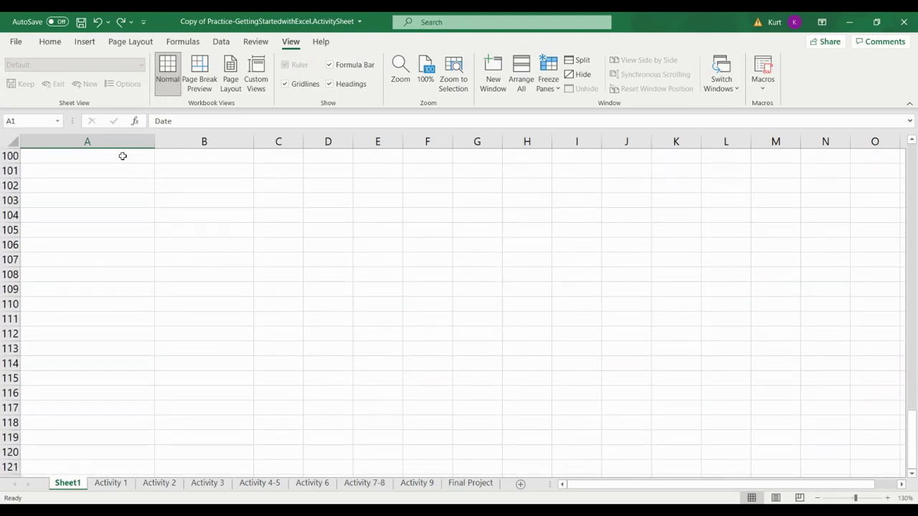
{"action": "left_click_drag", "start_coordinate": [912, 439], "coordinate": [911, 155]}
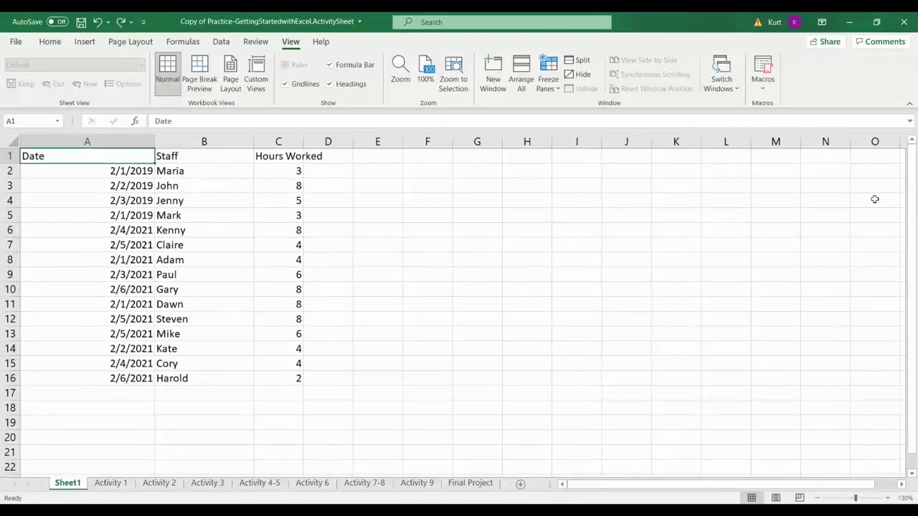
Freeze the top row and check the headers while moving through the rows far below the data
{"action": "left_click", "coordinate": [549, 89]}
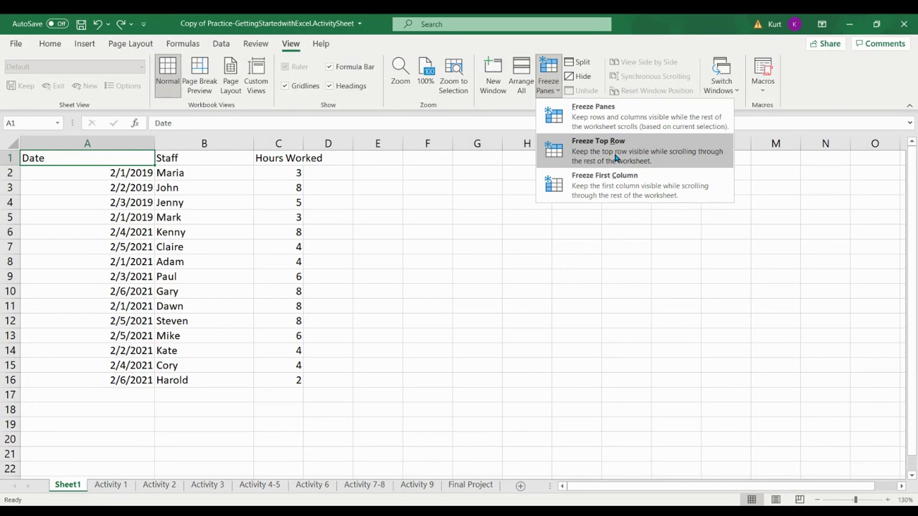
{"action": "left_click", "coordinate": [616, 156]}
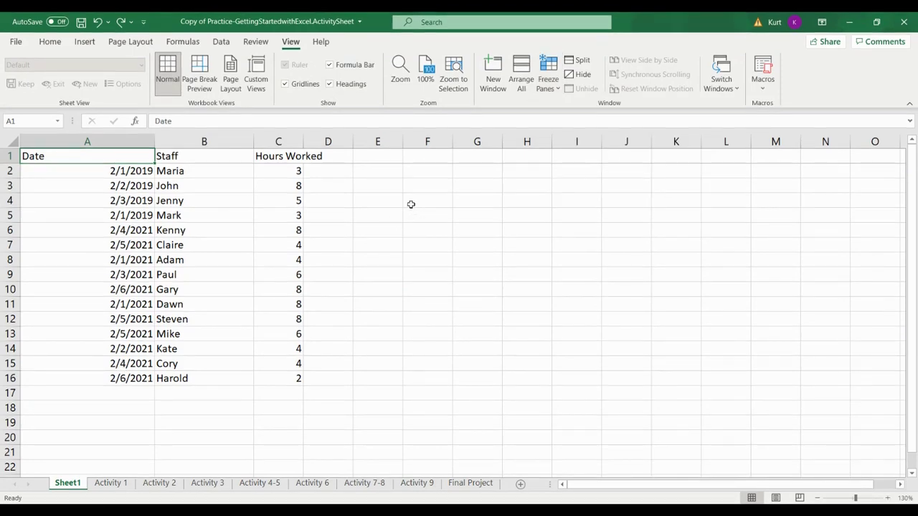
{"action": "scroll", "coordinate": [414, 235], "scroll_direction": "down", "scroll_amount": 5}
{"action": "scroll", "coordinate": [413, 236], "scroll_direction": "down", "scroll_amount": 14}
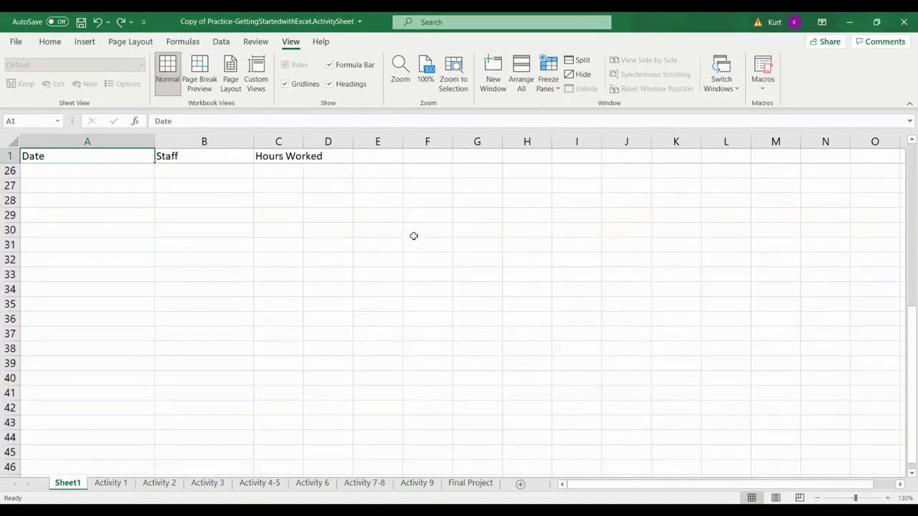
{"action": "scroll", "coordinate": [413, 238], "scroll_direction": "down", "scroll_amount": 20}
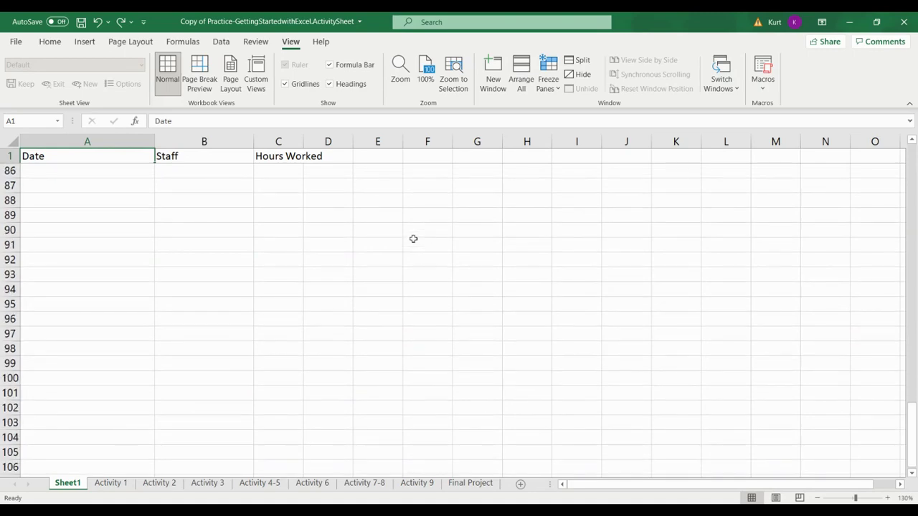
{"action": "scroll", "coordinate": [411, 243], "scroll_direction": "down", "scroll_amount": 20}
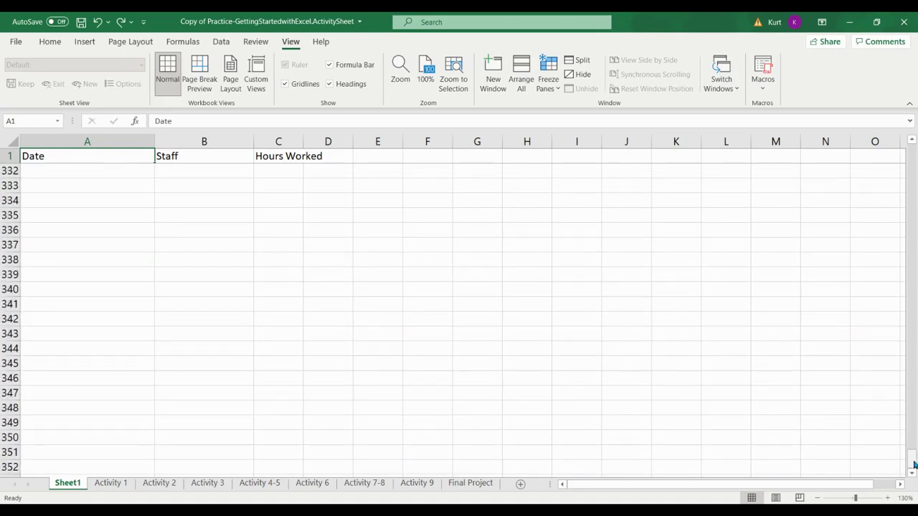
{"action": "left_click_drag", "start_coordinate": [912, 461], "coordinate": [913, 157]}
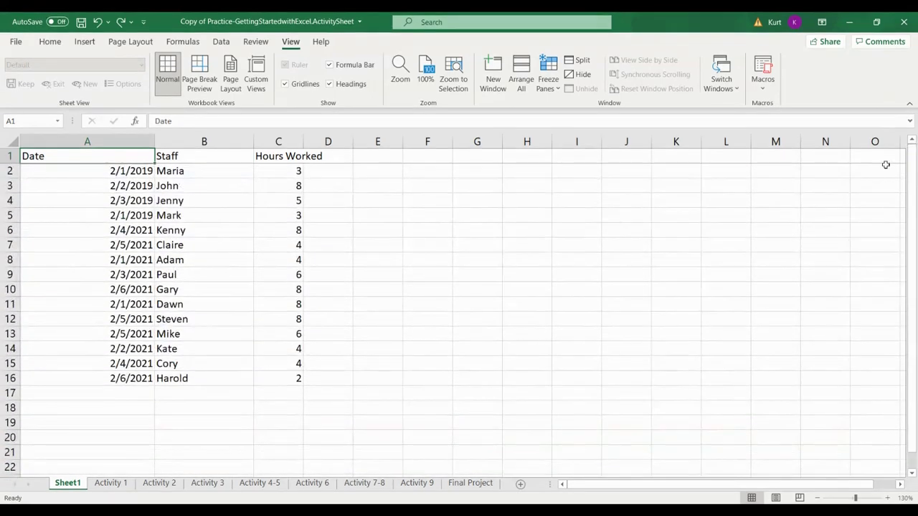
Unfreeze the panes on Sheet1
{"action": "left_click", "coordinate": [548, 81]}
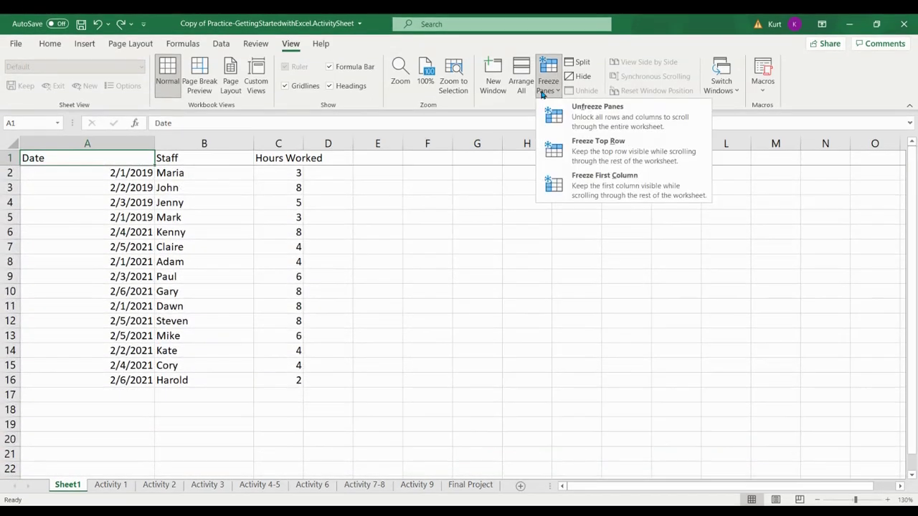
{"action": "left_click", "coordinate": [582, 123]}
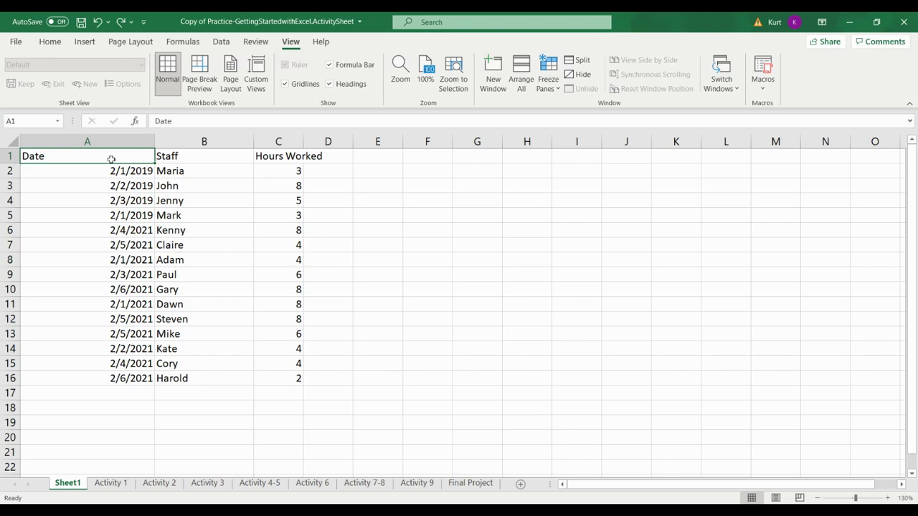
Add filters to the Date, Staff and Hours Worked headers in A1:C1
{"action": "left_click_drag", "start_coordinate": [64, 156], "coordinate": [259, 162]}
{"action": "left_click", "coordinate": [51, 42]}
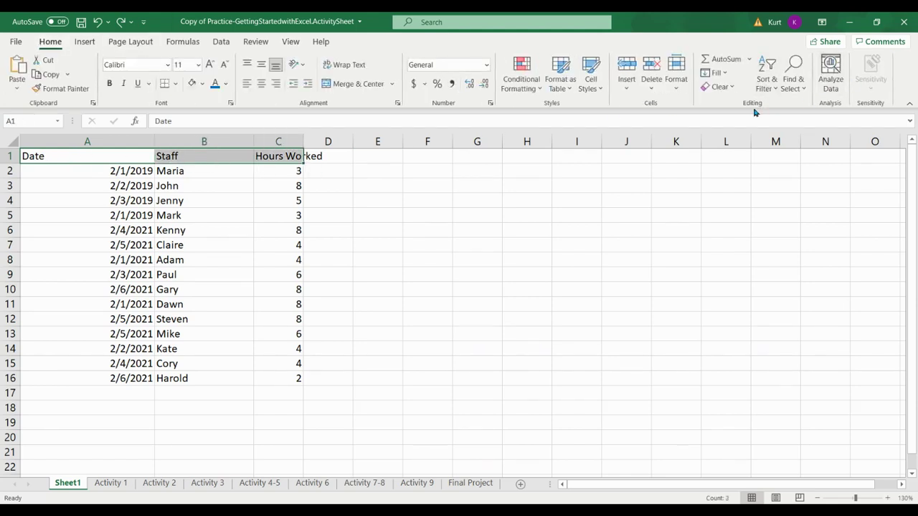
{"action": "left_click", "coordinate": [767, 85]}
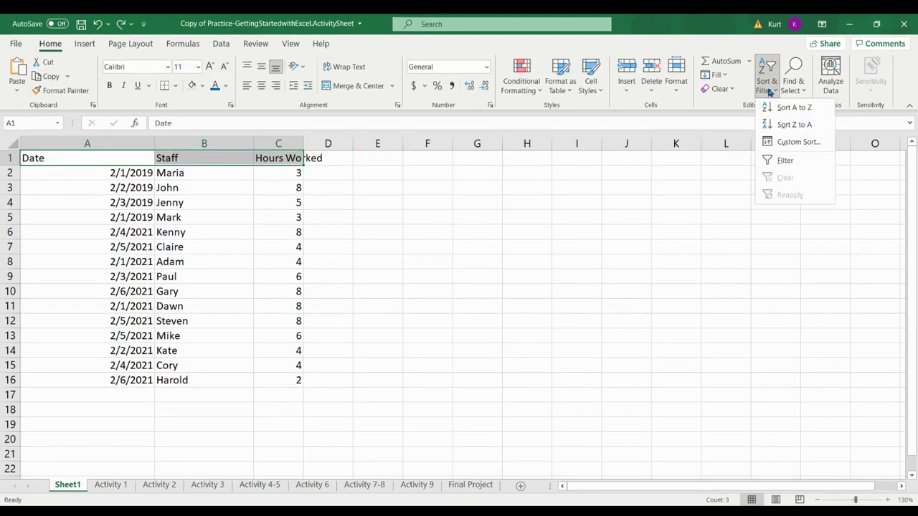
{"action": "left_click", "coordinate": [774, 160]}
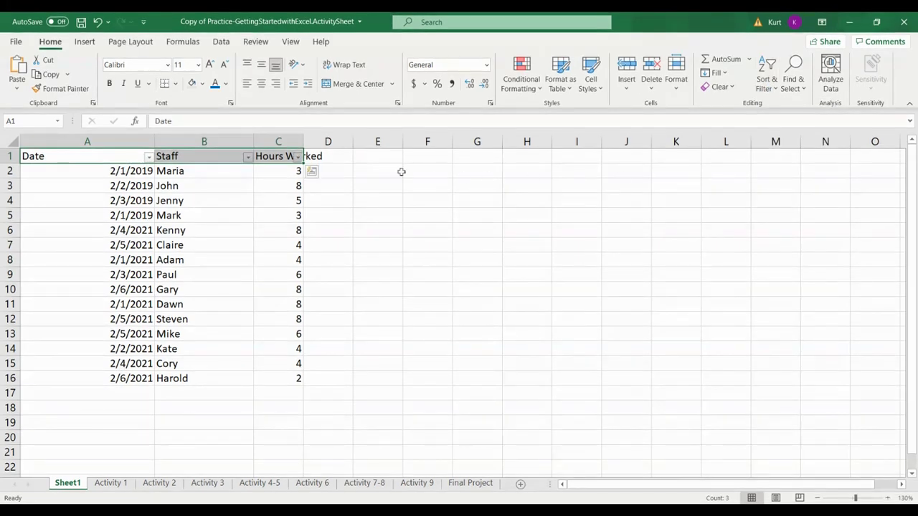
{"action": "left_click", "coordinate": [347, 157]}
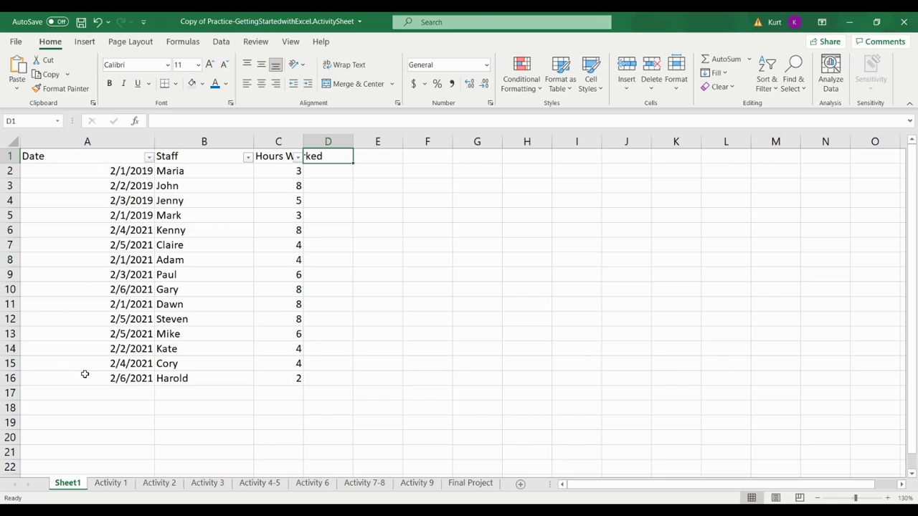
Sort the table by the Date column from oldest to newest, and reverse it to newest to oldest
{"action": "left_click", "coordinate": [149, 156]}
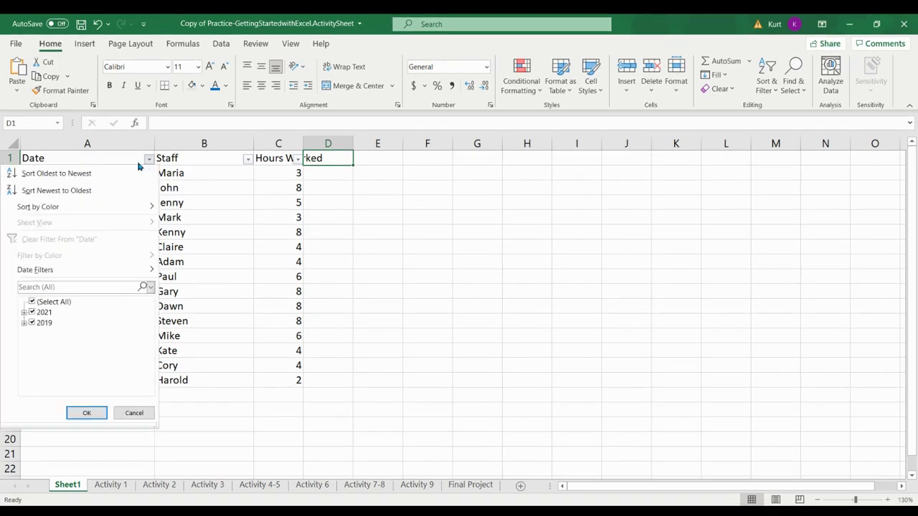
{"action": "left_click", "coordinate": [106, 179]}
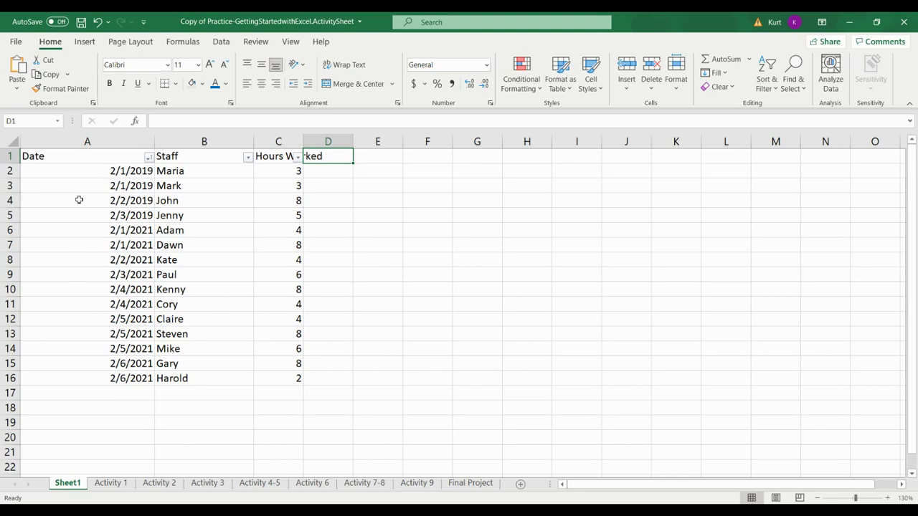
{"action": "left_click", "coordinate": [148, 157]}
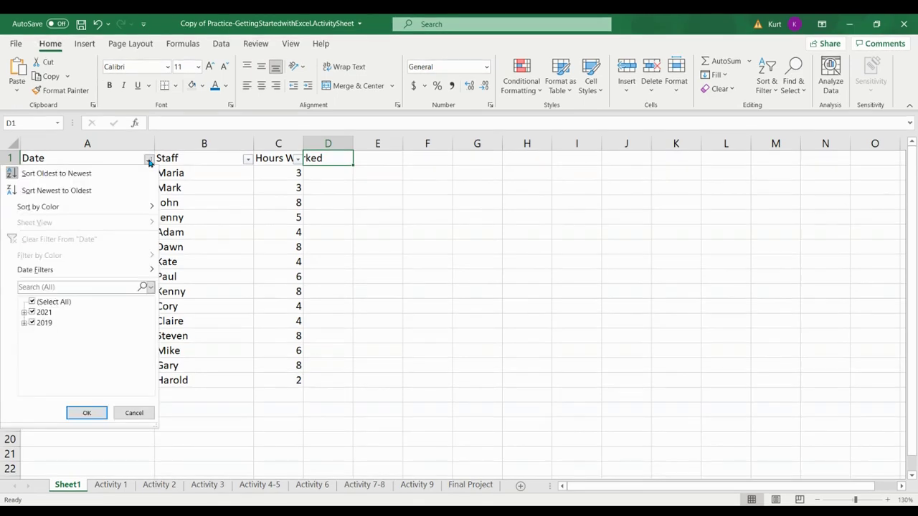
{"action": "left_click", "coordinate": [70, 191]}
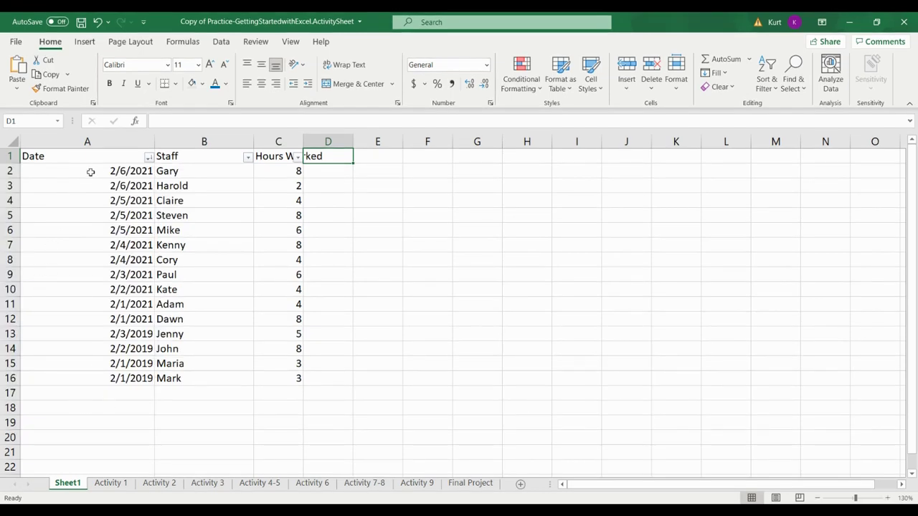
Undo both sorts of the Date column
{"action": "left_click", "coordinate": [148, 156]}
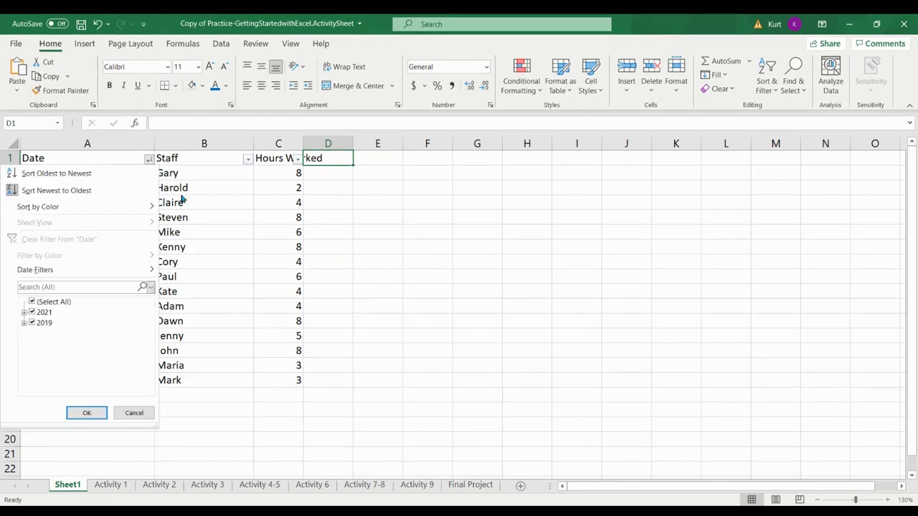
{"action": "key", "text": "Escape"}
{"action": "left_click", "coordinate": [80, 174]}
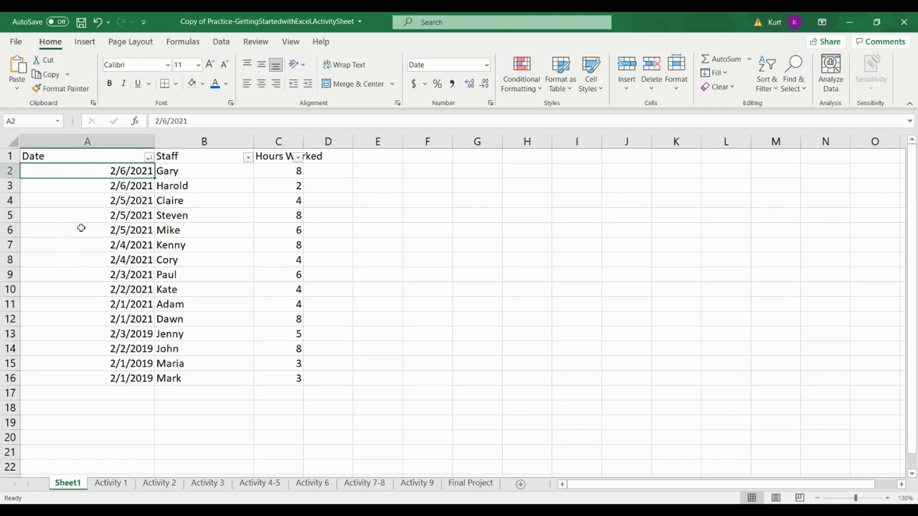
{"action": "left_click", "coordinate": [97, 23]}
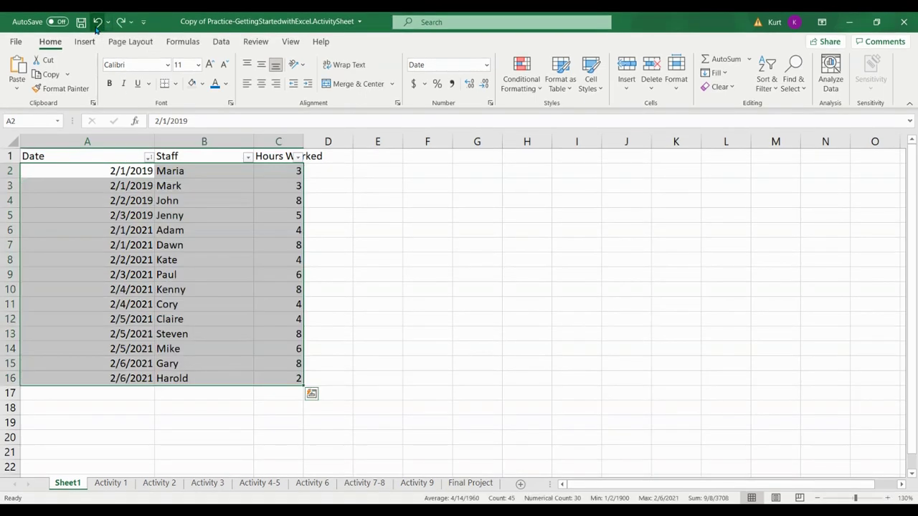
{"action": "left_click", "coordinate": [97, 23]}
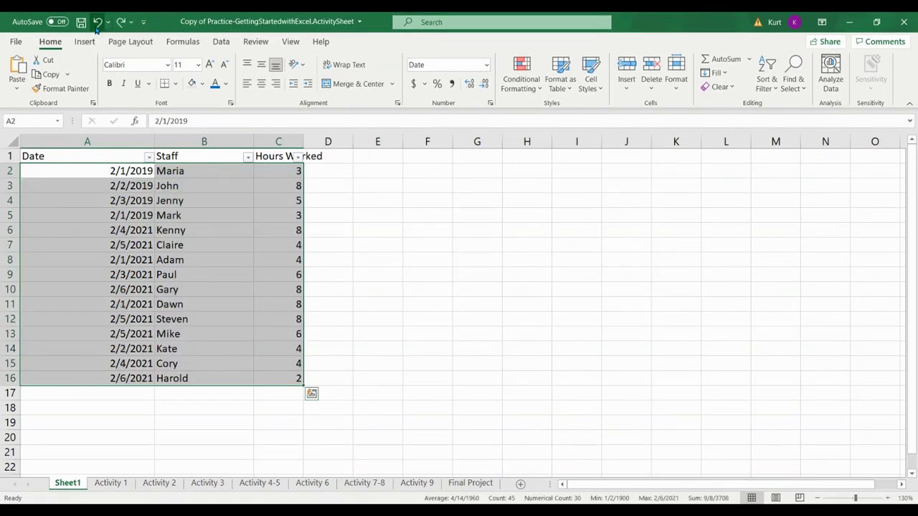
Widen column C so the full Hours Worked header fits beside its filter arrow
{"action": "left_click_drag", "start_coordinate": [351, 192], "coordinate": [341, 176]}
{"action": "left_click", "coordinate": [342, 176]}
{"action": "left_click_drag", "start_coordinate": [303, 139], "coordinate": [355, 143]}
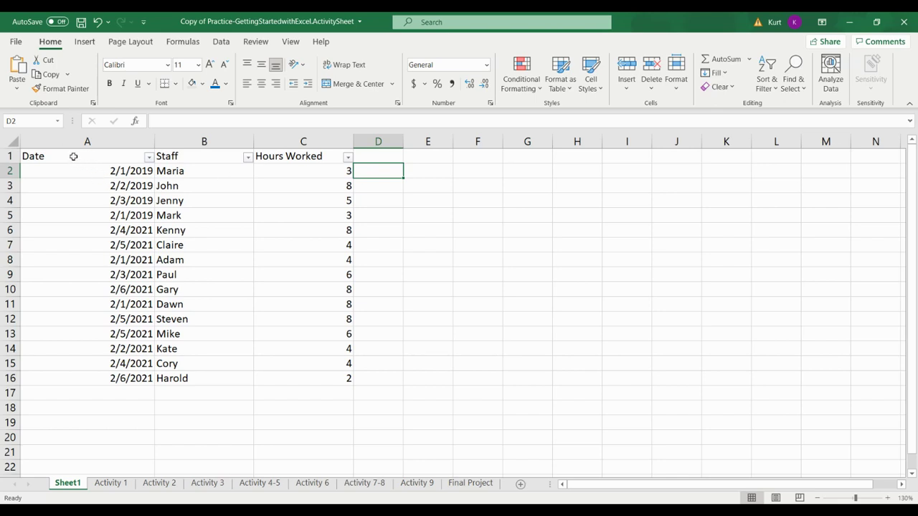
Set up a custom sort for A1:C16 with the data marked as having headers, sorting first by Staff from A to Z
{"action": "left_click_drag", "start_coordinate": [73, 156], "coordinate": [299, 375]}
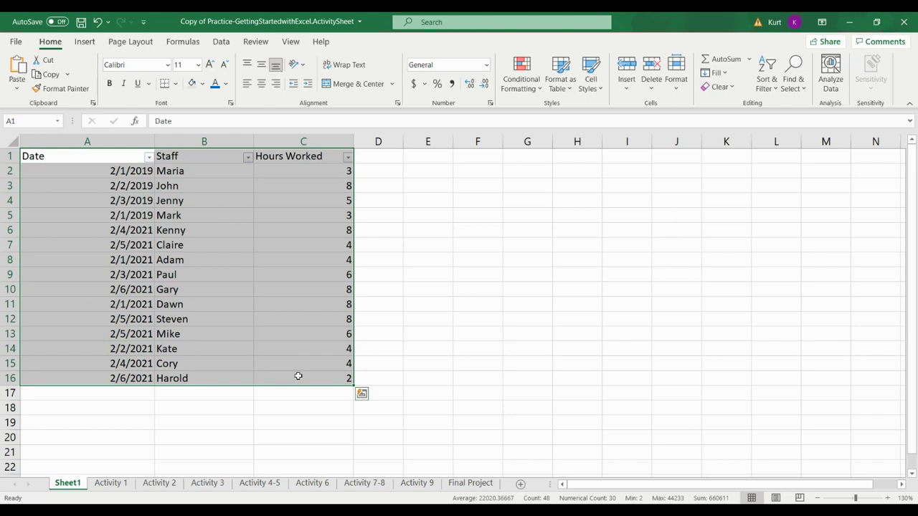
{"action": "left_click", "coordinate": [222, 42]}
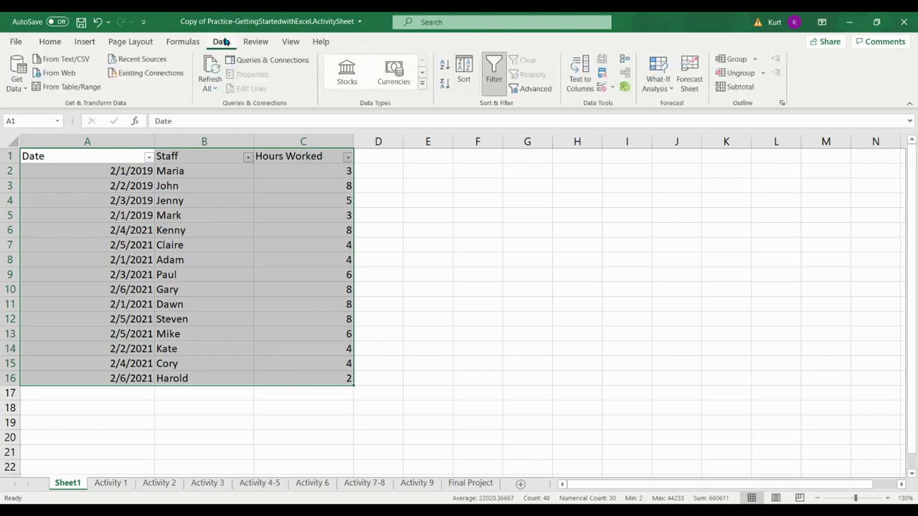
{"action": "left_click", "coordinate": [464, 79]}
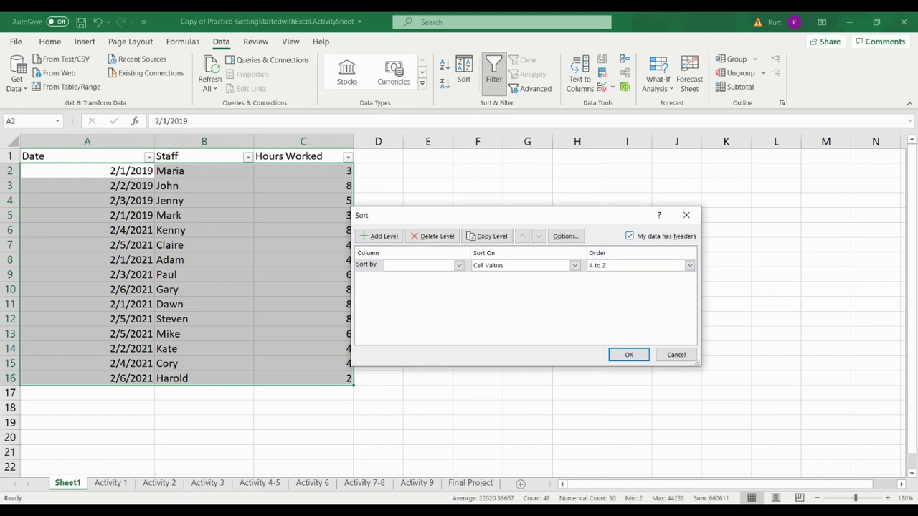
{"action": "key", "text": "alt+h"}
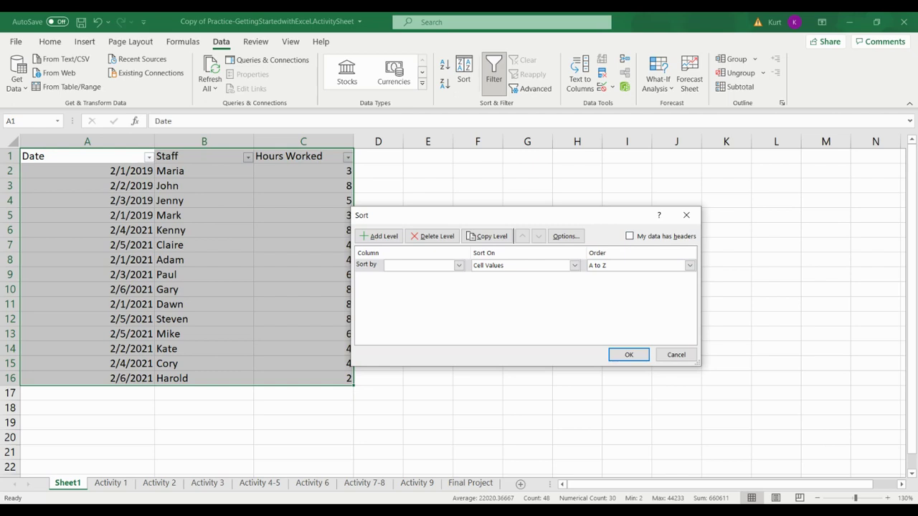
{"action": "left_click", "coordinate": [629, 236]}
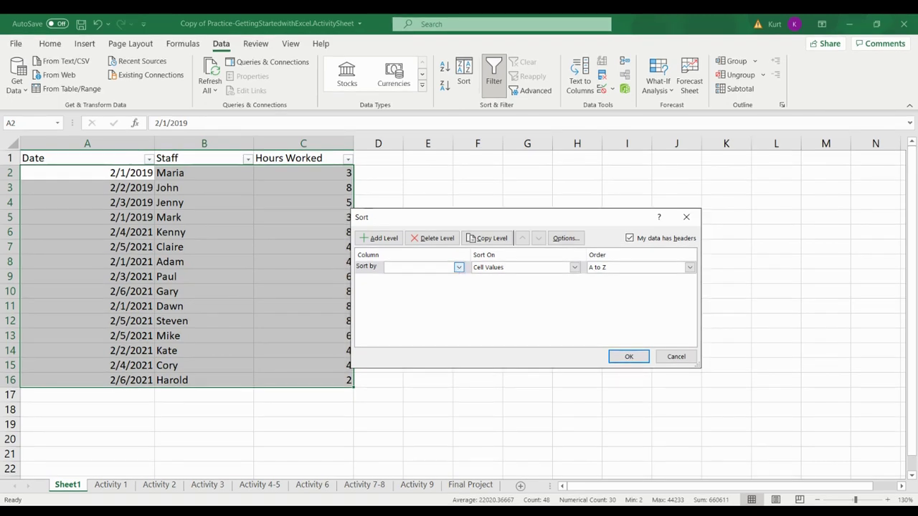
{"action": "left_click", "coordinate": [459, 267]}
{"action": "left_click", "coordinate": [414, 294]}
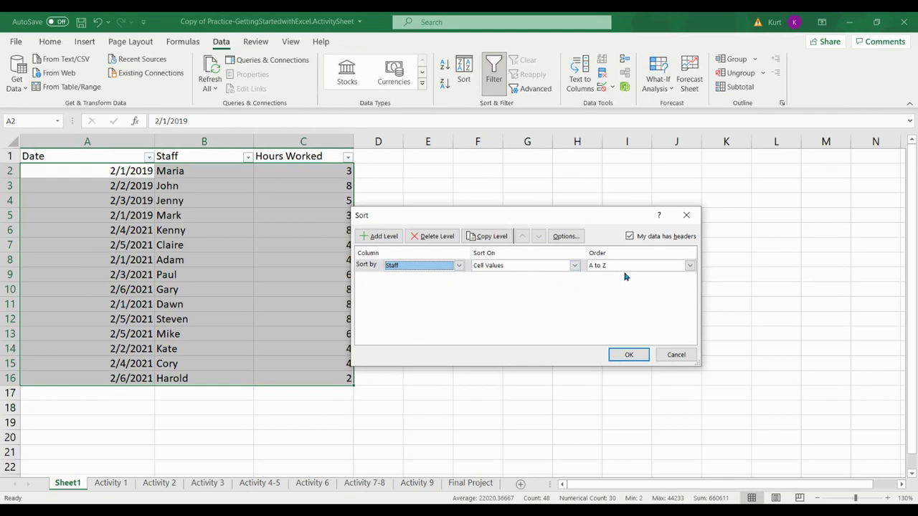
Add sort levels for Date, Oldest to Newest, and Hours Worked, Smallest to Largest, and apply the sort
{"action": "left_click", "coordinate": [383, 239]}
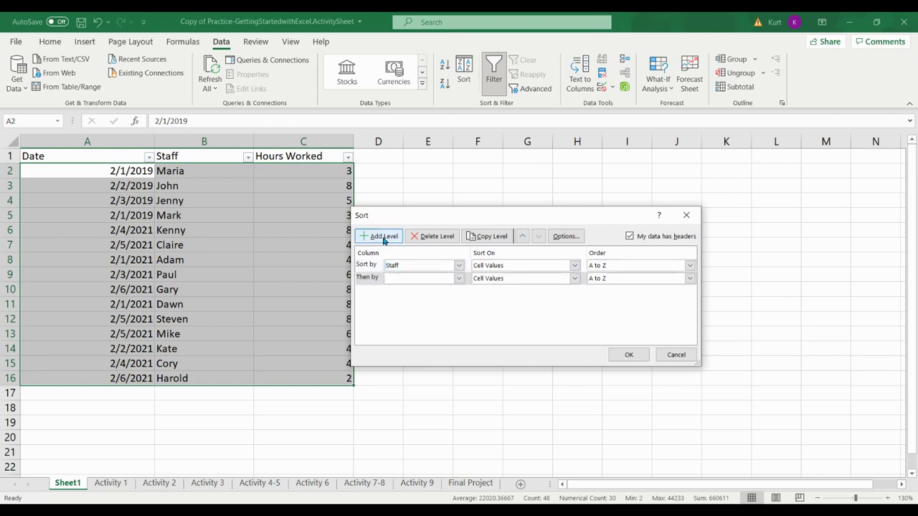
{"action": "left_click", "coordinate": [429, 279]}
{"action": "left_click", "coordinate": [427, 291]}
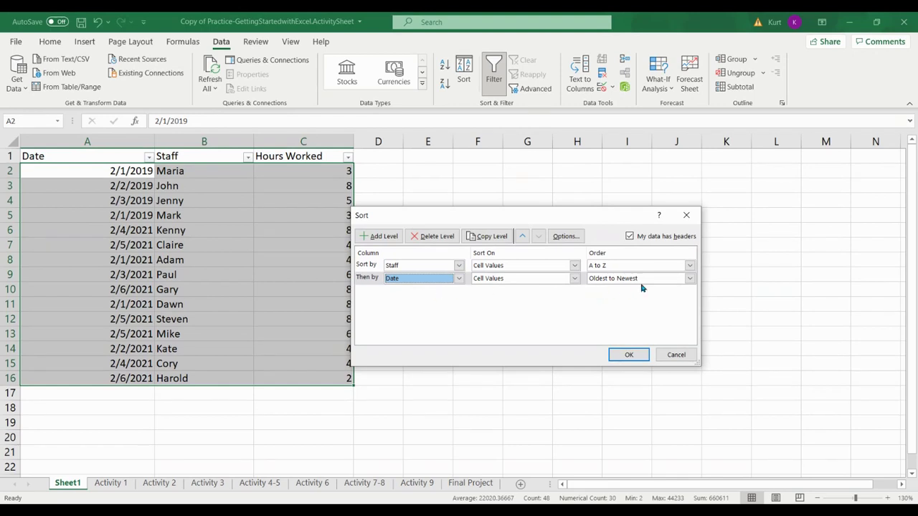
{"action": "left_click", "coordinate": [384, 239]}
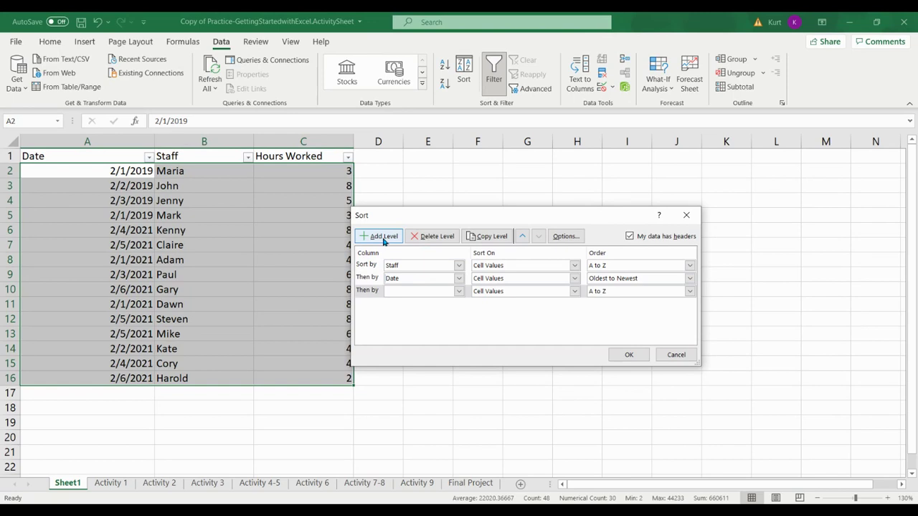
{"action": "left_click", "coordinate": [458, 291]}
{"action": "left_click", "coordinate": [440, 321]}
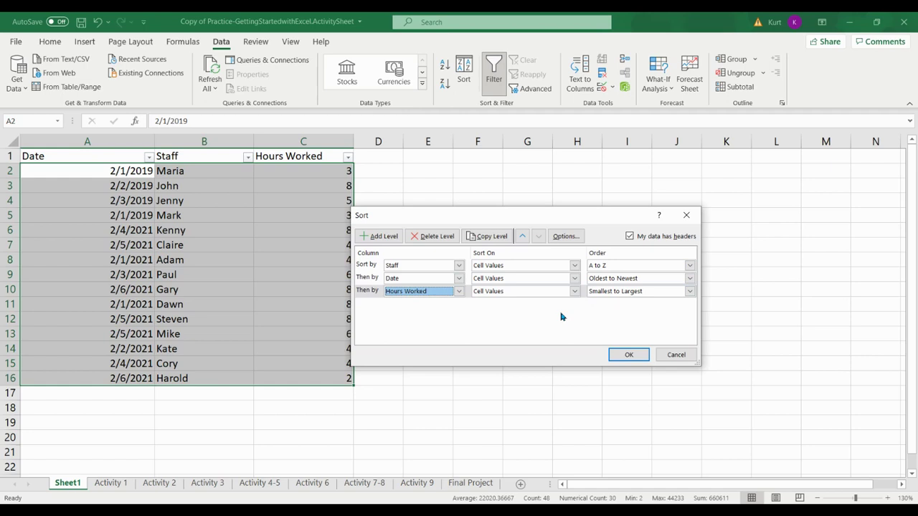
{"action": "left_click", "coordinate": [624, 359]}
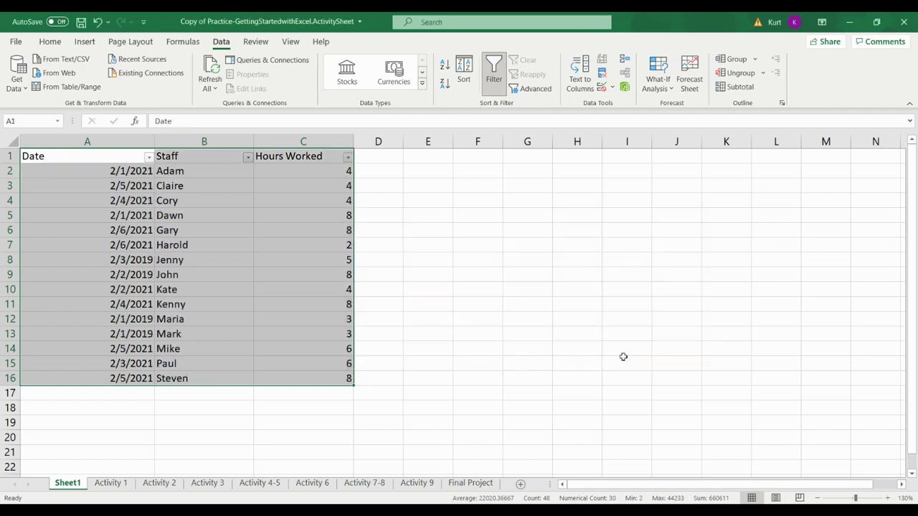
{"action": "left_click", "coordinate": [394, 174]}
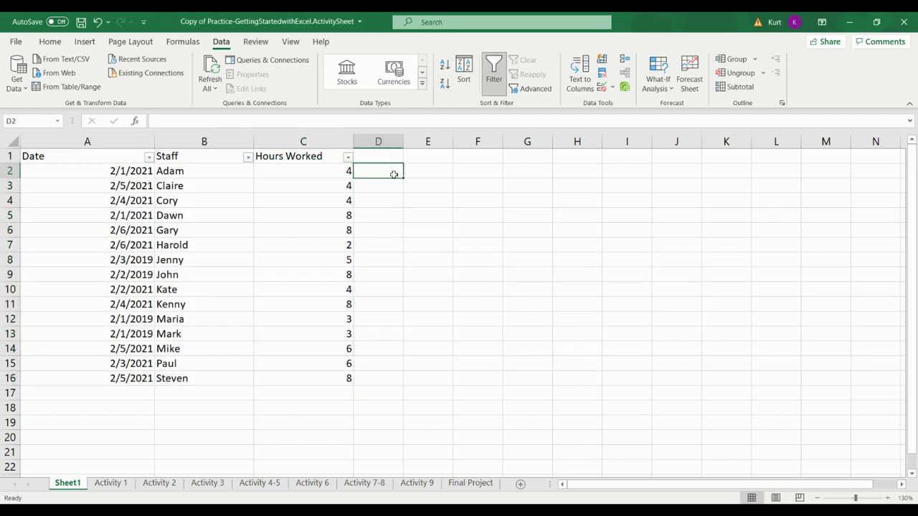